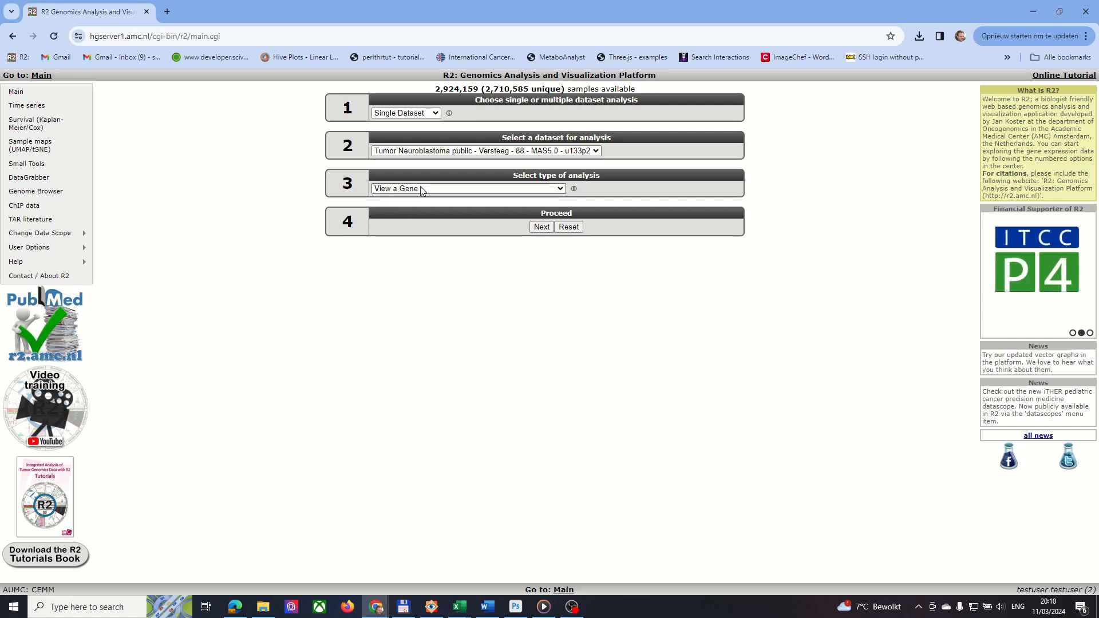
# Open the View a Gene analysis for the preselected neuroblastoma dataset and plot the expression of MYCN with reporter 209757_s_at
pyautogui.click(542, 227)
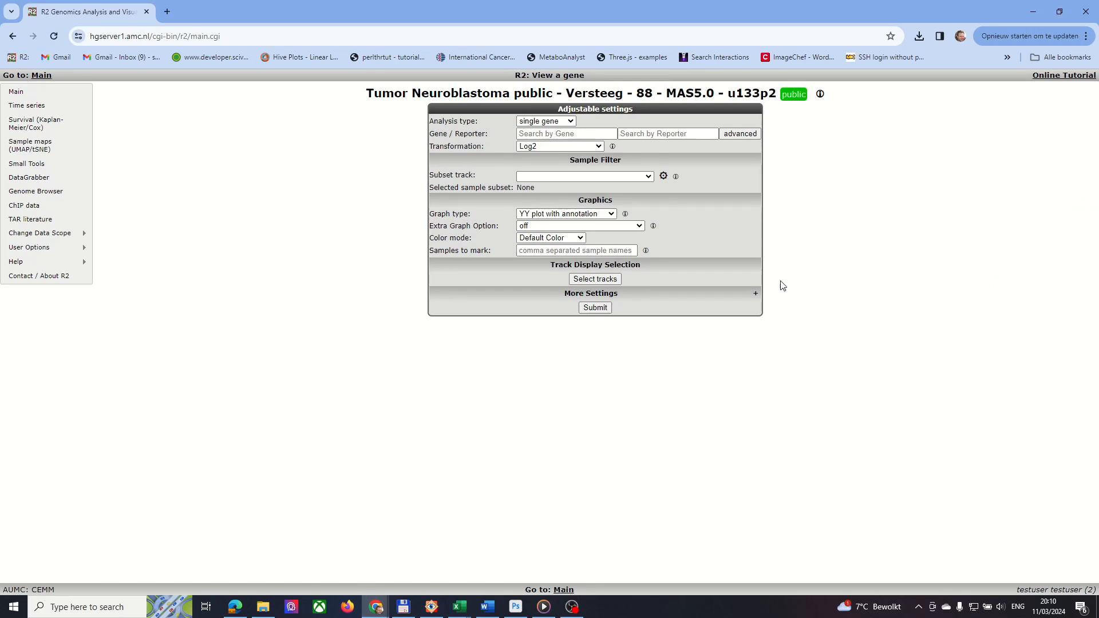
pyautogui.click(558, 135)
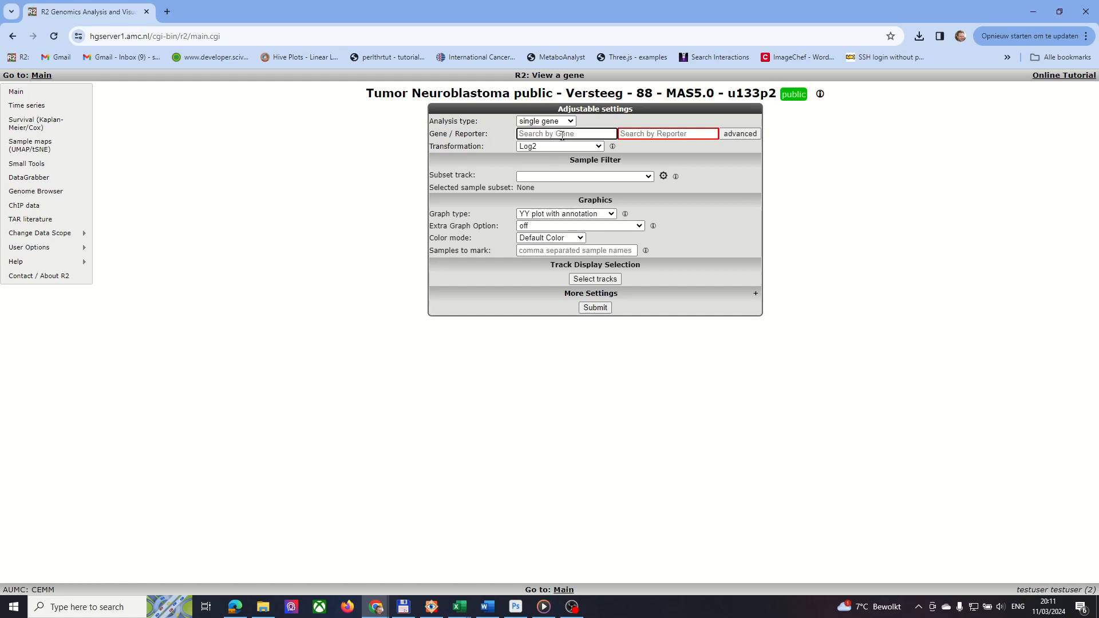
pyautogui.write('mycn')
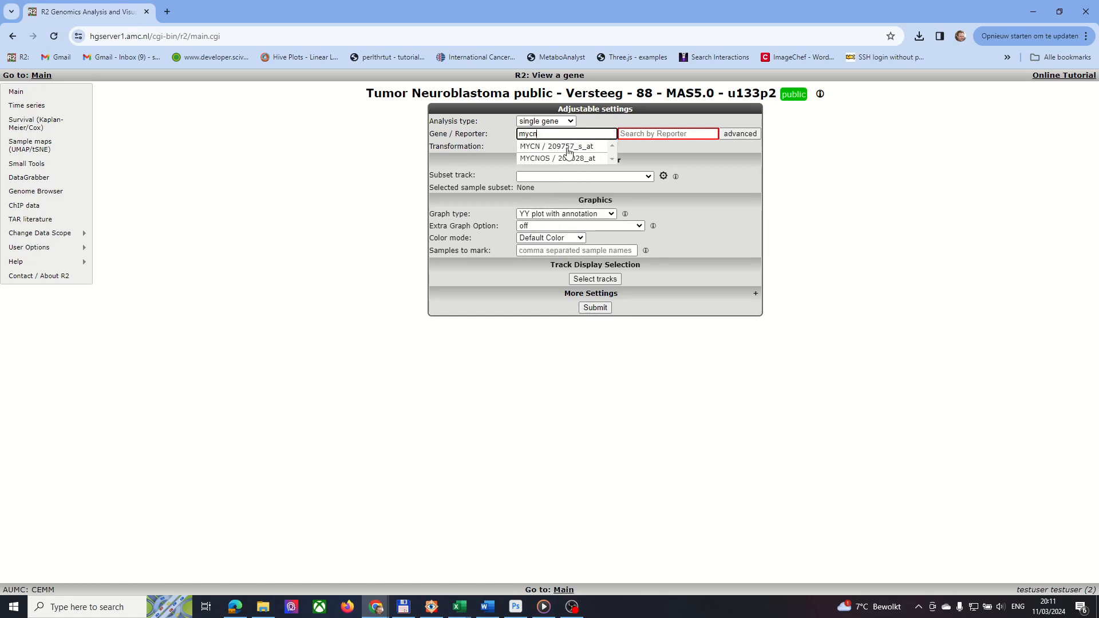
pyautogui.click(568, 148)
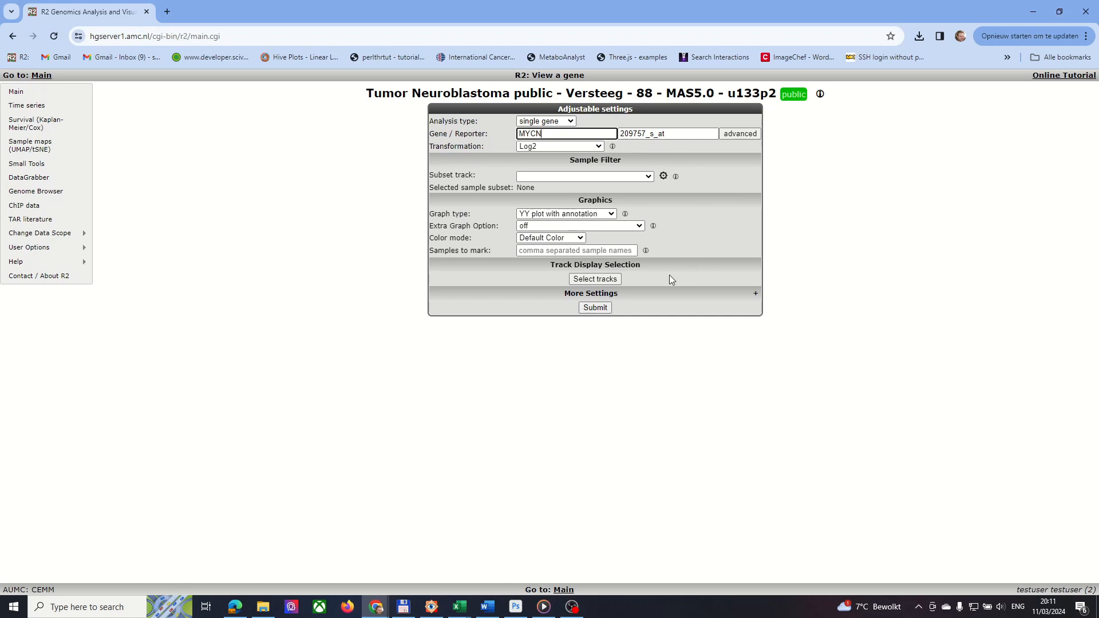
pyautogui.click(594, 310)
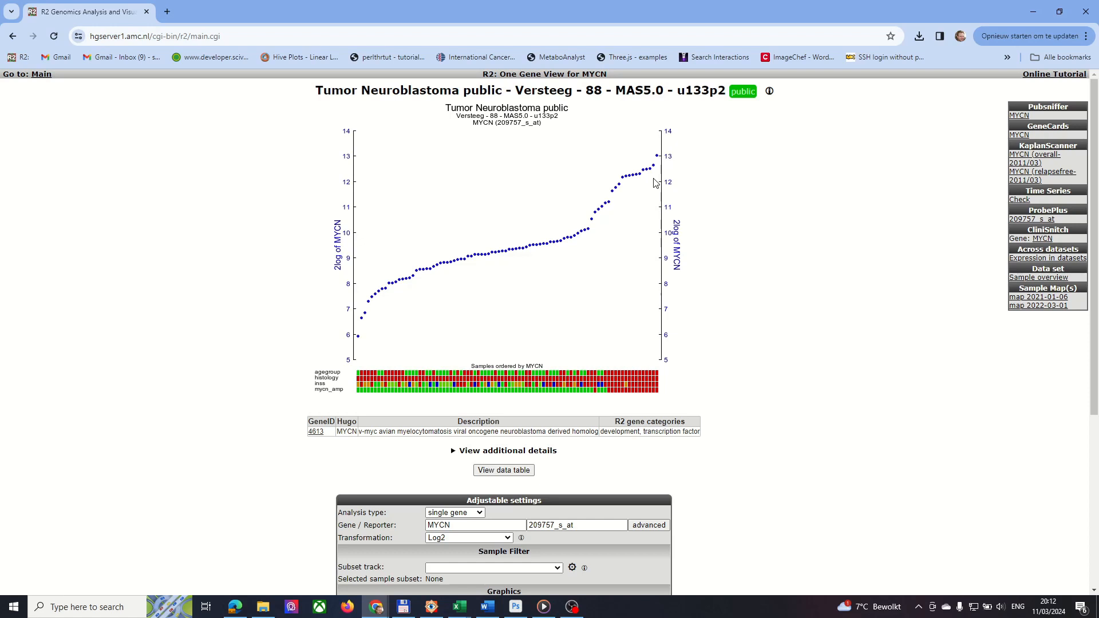
# Limit the displayed annotation tracks to mycn_amp only and redraw the MYCN plot
pyautogui.moveTo(608, 202)
pyautogui.moveTo(465, 263)
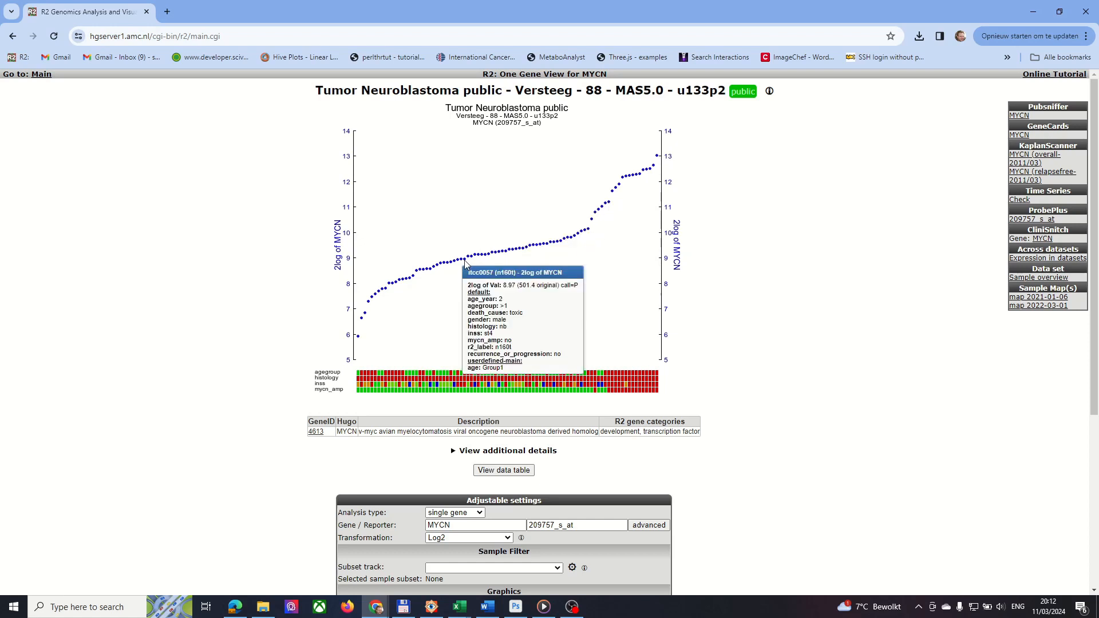
pyautogui.moveTo(361, 320)
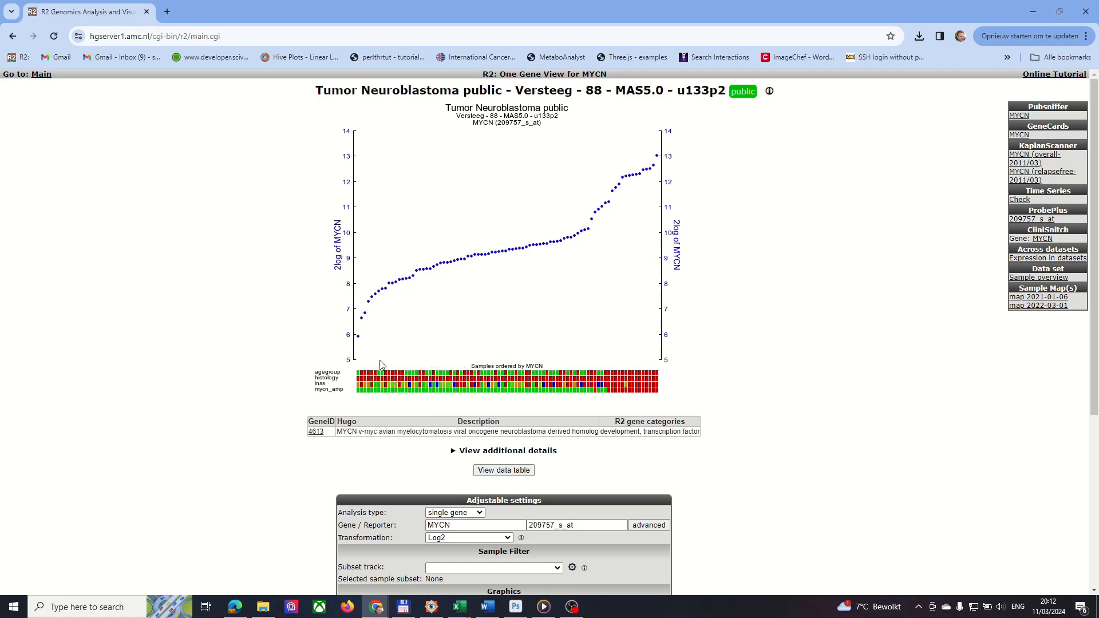
pyautogui.moveTo(361, 390)
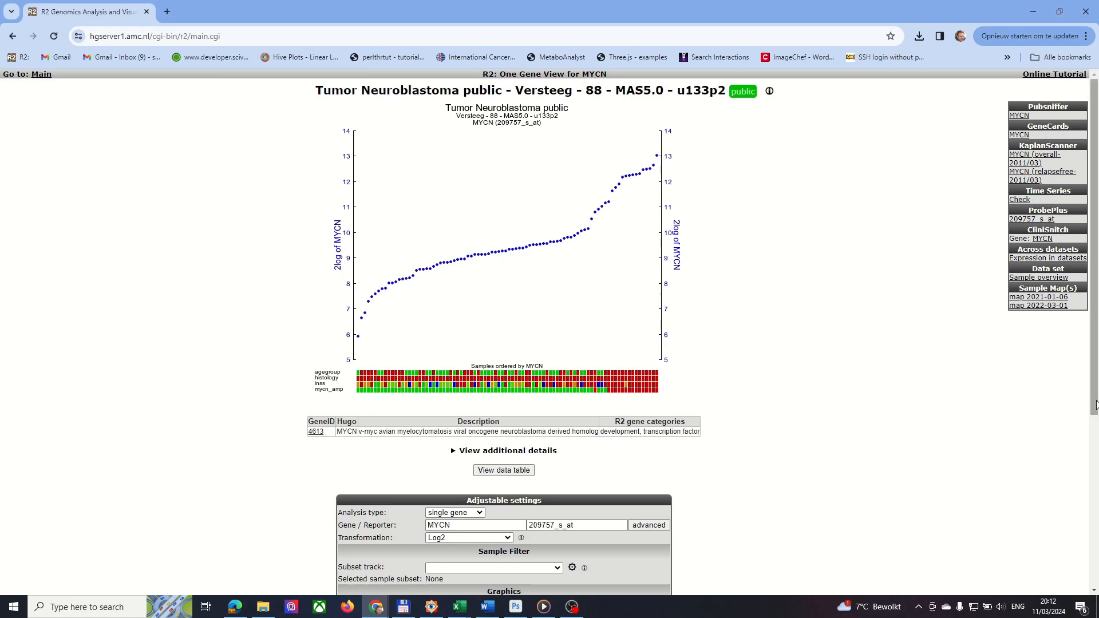
pyautogui.moveTo(1095, 404); pyautogui.dragTo(1094, 496)
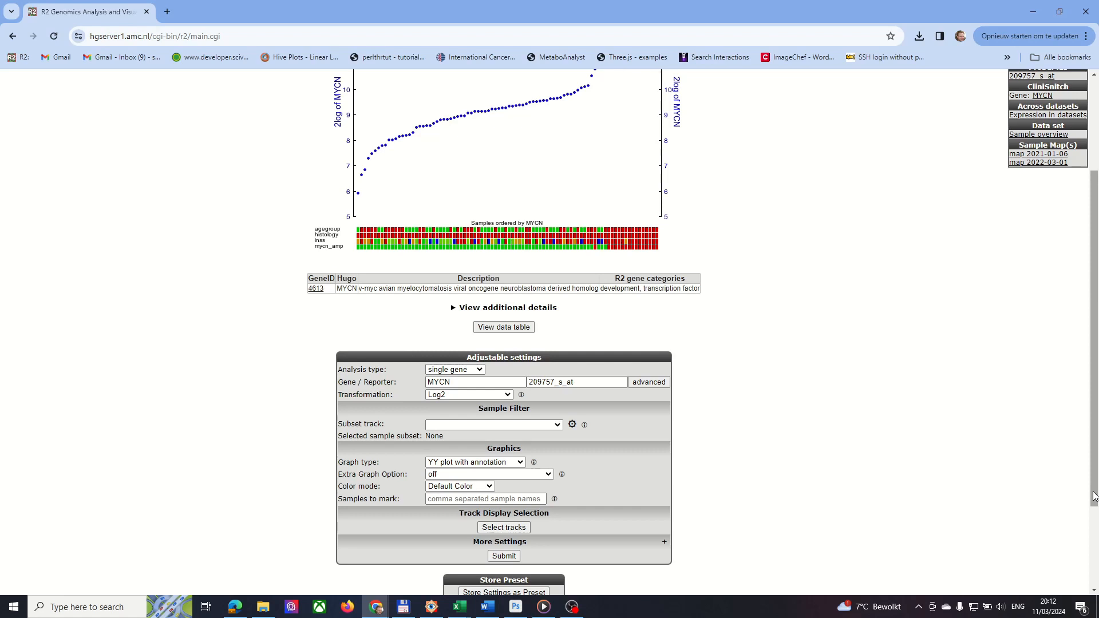
pyautogui.click(516, 528)
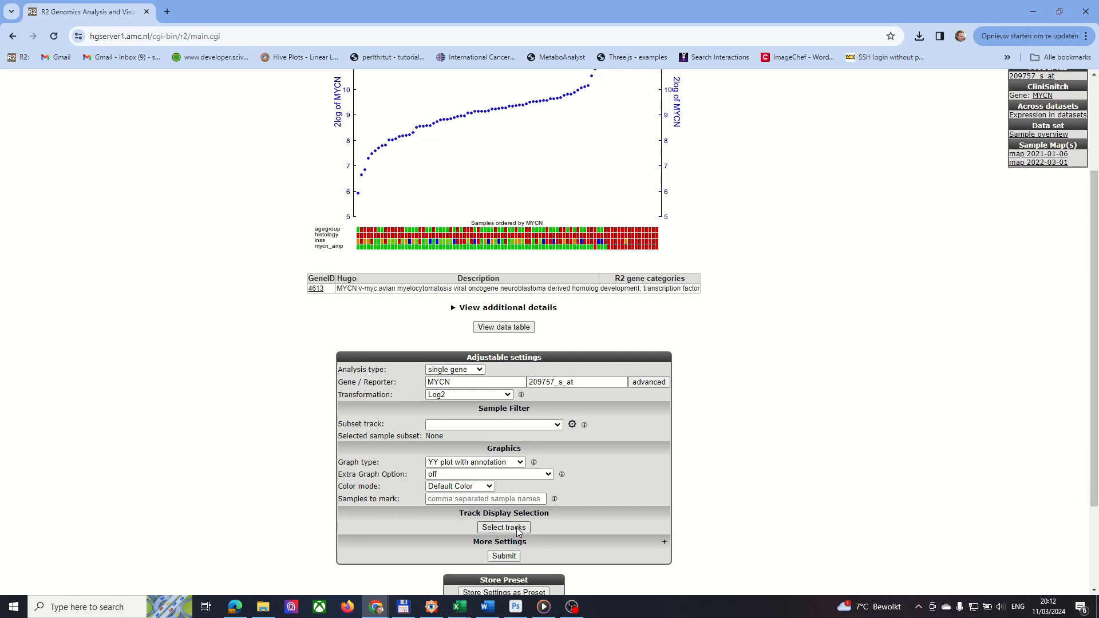
pyautogui.scroll(-2, 631, 534)
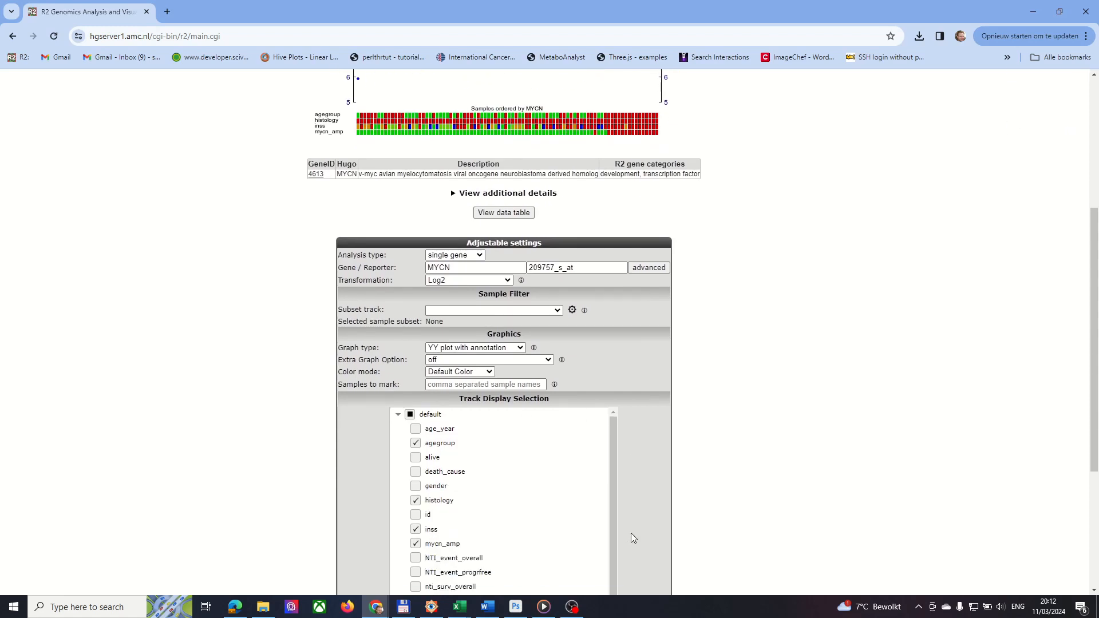
pyautogui.click(409, 416)
pyautogui.click(416, 543)
pyautogui.scroll(-3, 816, 524)
pyautogui.click(505, 488)
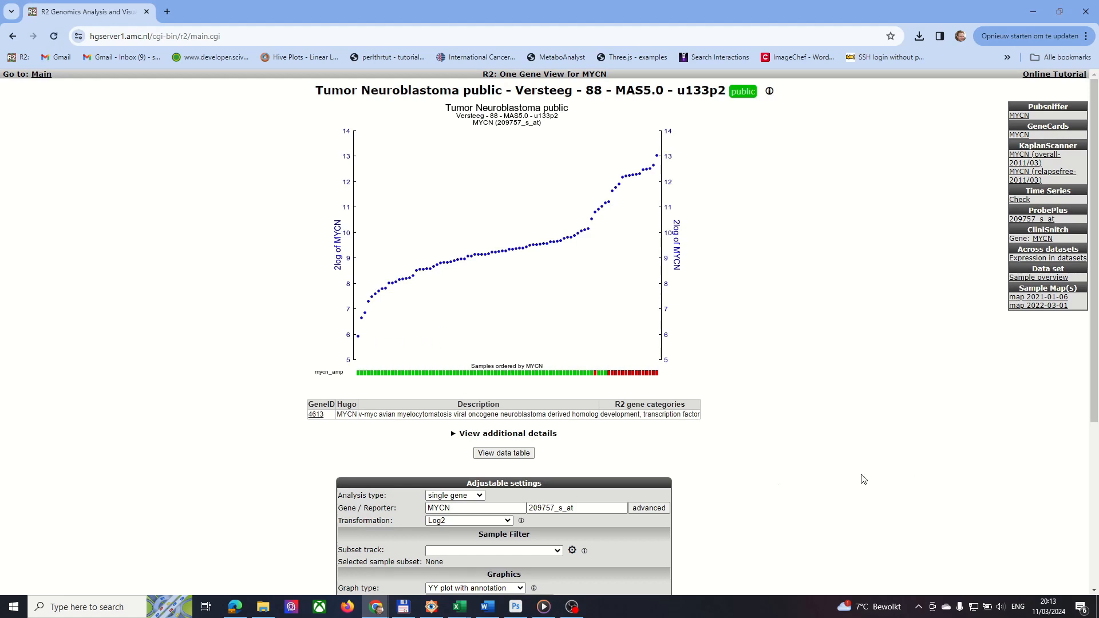
# Replace the plotted gene with ALK, reporter 208212_s_at, and redraw the single gene plot
pyautogui.moveTo(470, 509); pyautogui.dragTo(422, 512)
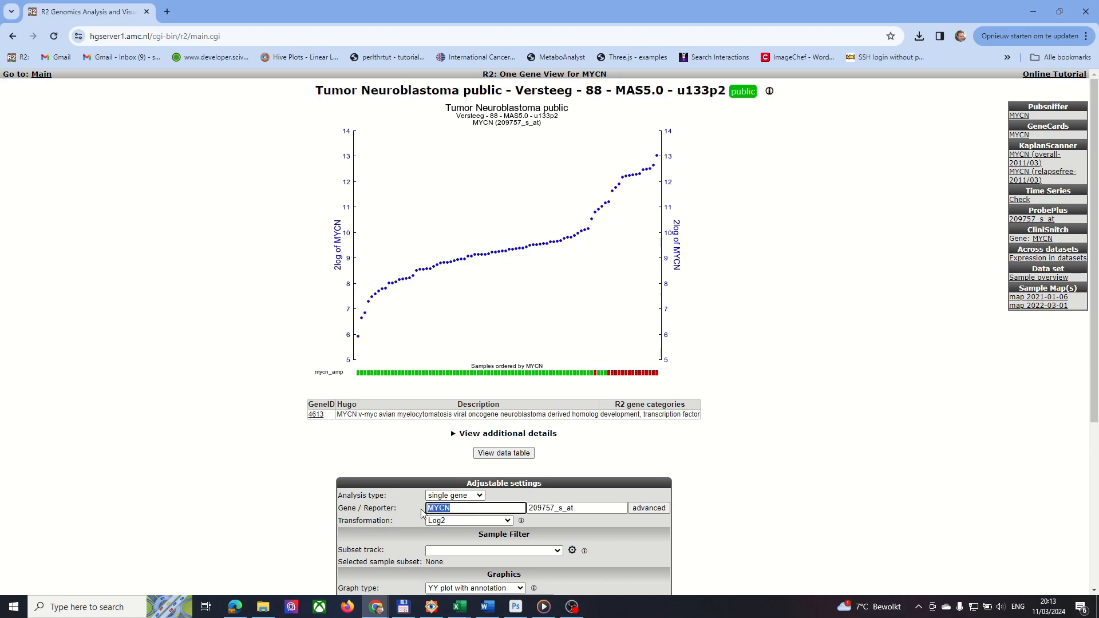
pyautogui.write('alk')
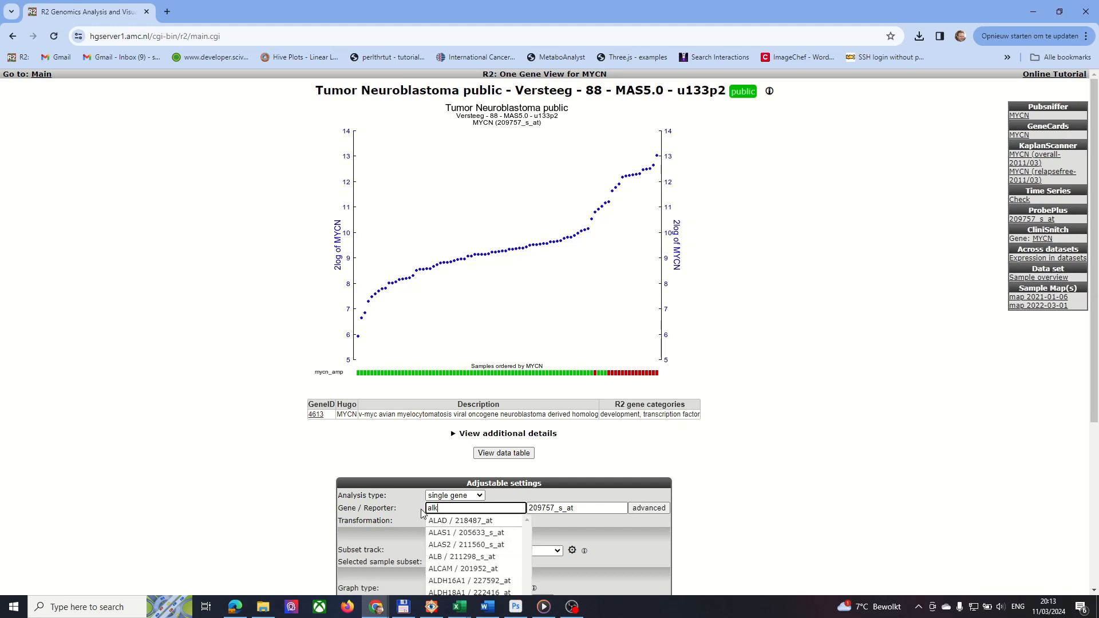
pyautogui.click(448, 521)
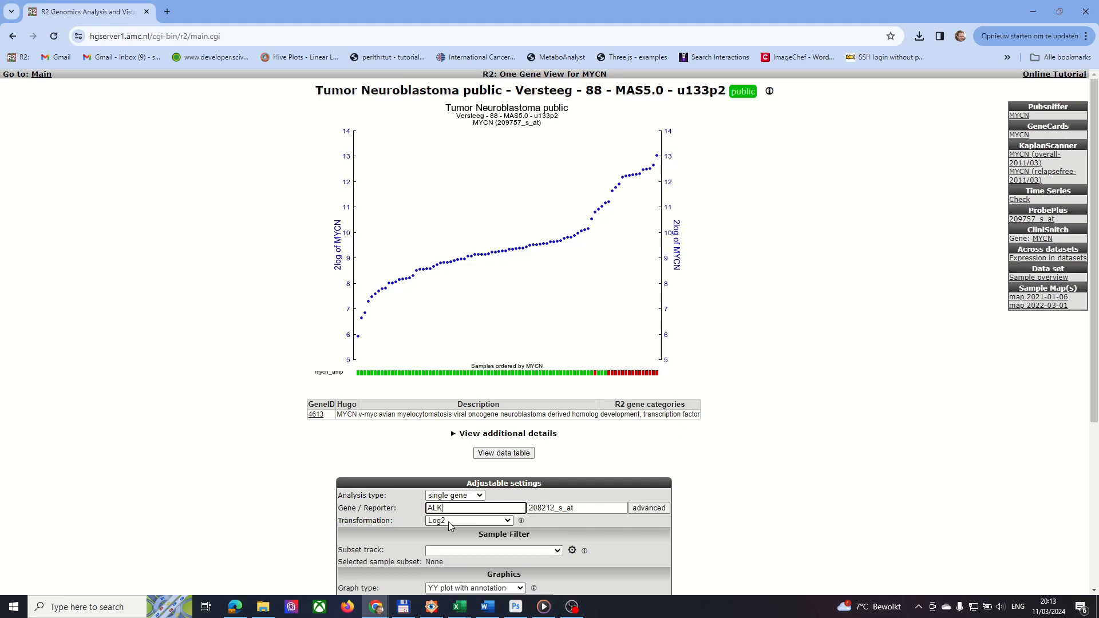
pyautogui.click(725, 559)
pyautogui.scroll(-3, 725, 559)
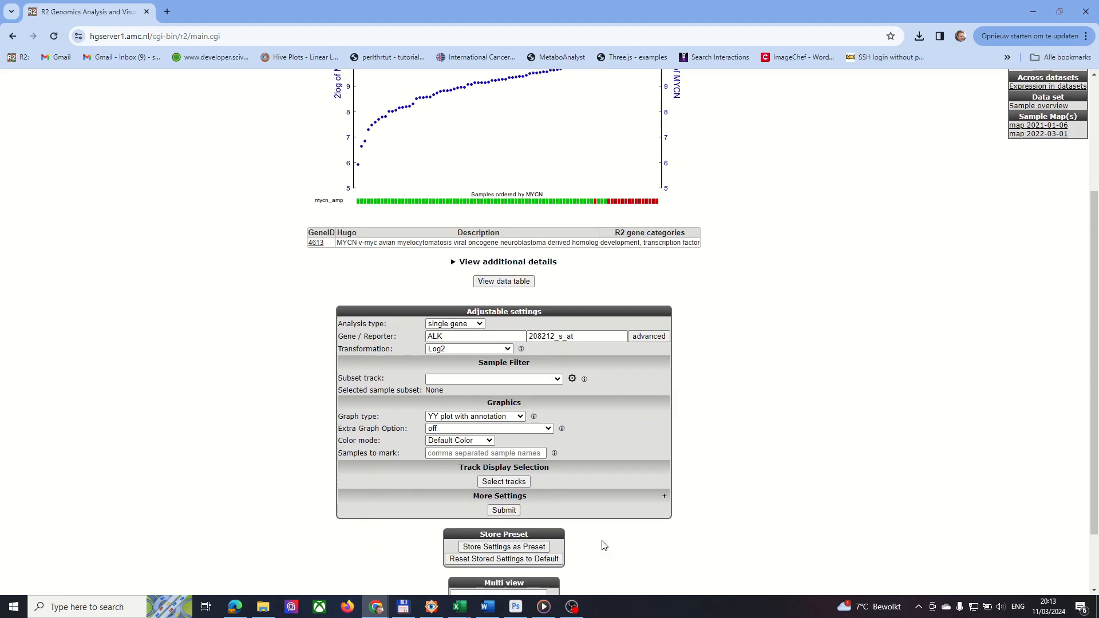
pyautogui.click(502, 510)
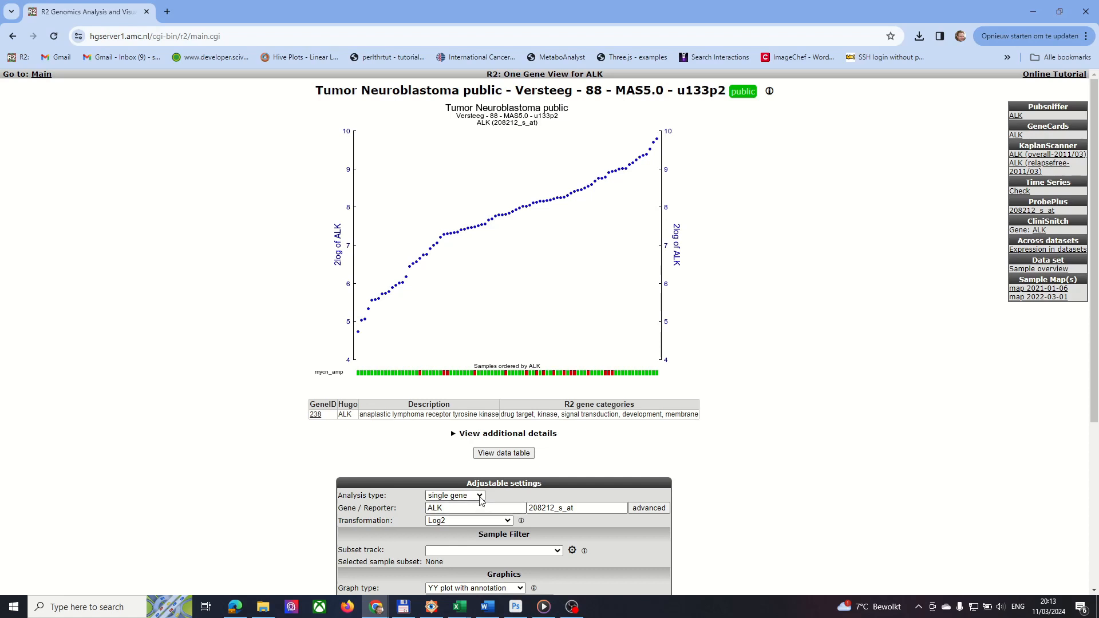
# Set the analysis type to gene vs gene and plot ALK against MYCN, reporter 209757_s_at
pyautogui.click(479, 499)
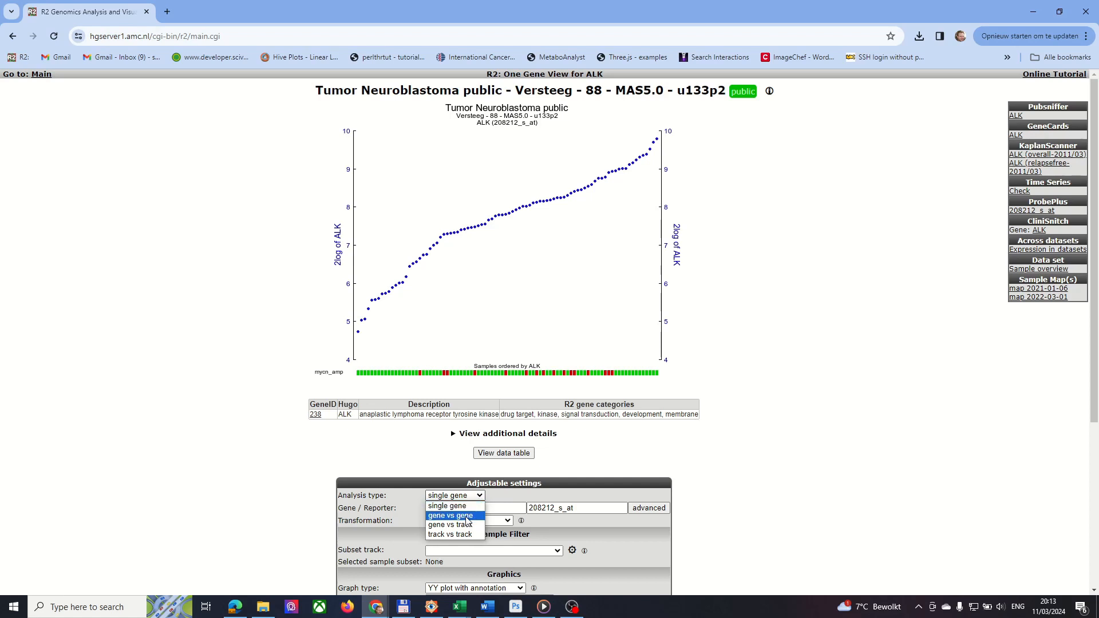
pyautogui.click(466, 516)
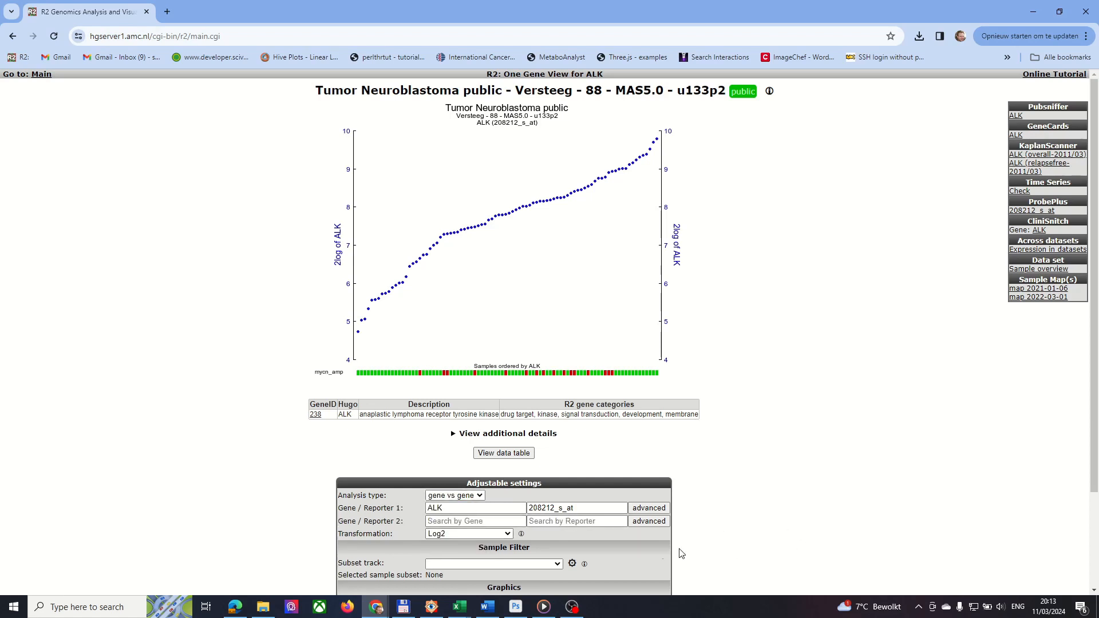
pyautogui.click(474, 524)
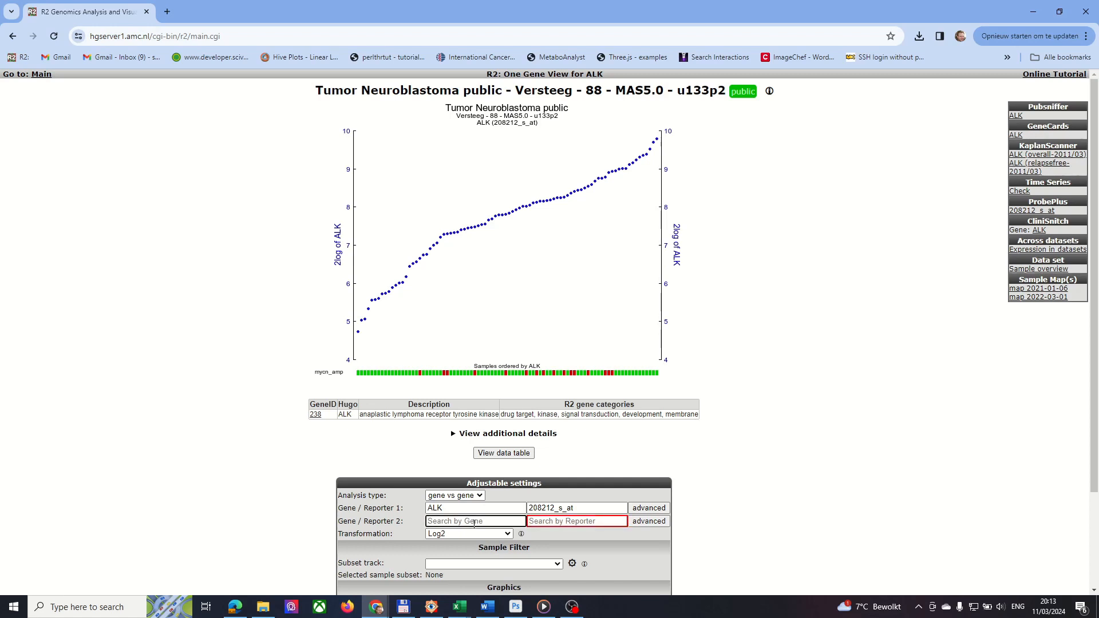
pyautogui.write('mycn')
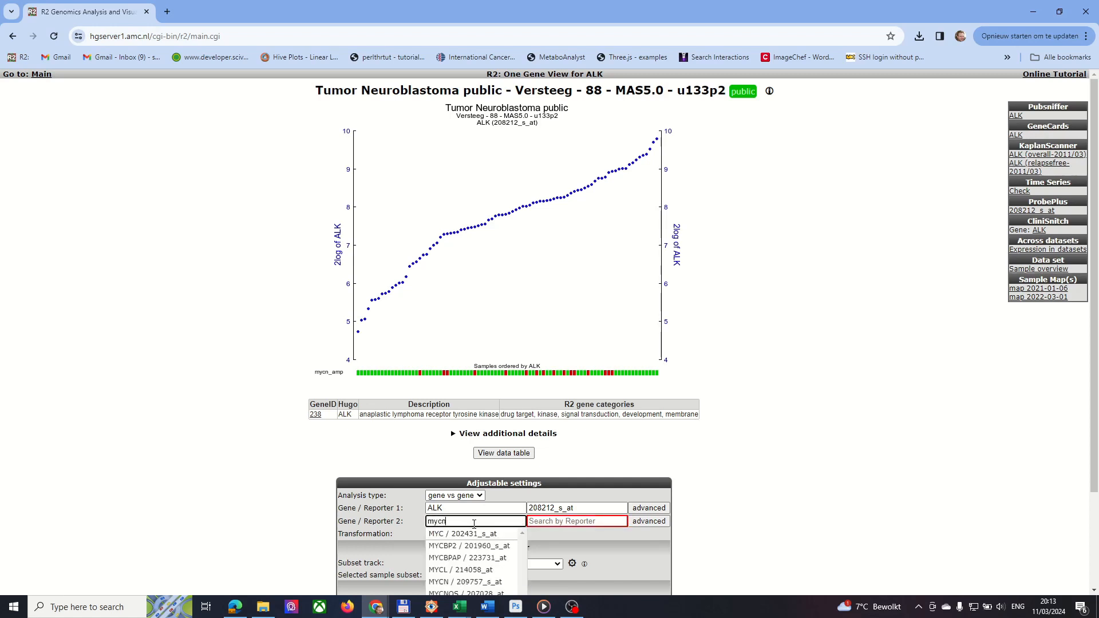
pyautogui.click(458, 533)
pyautogui.scroll(-2, 859, 518)
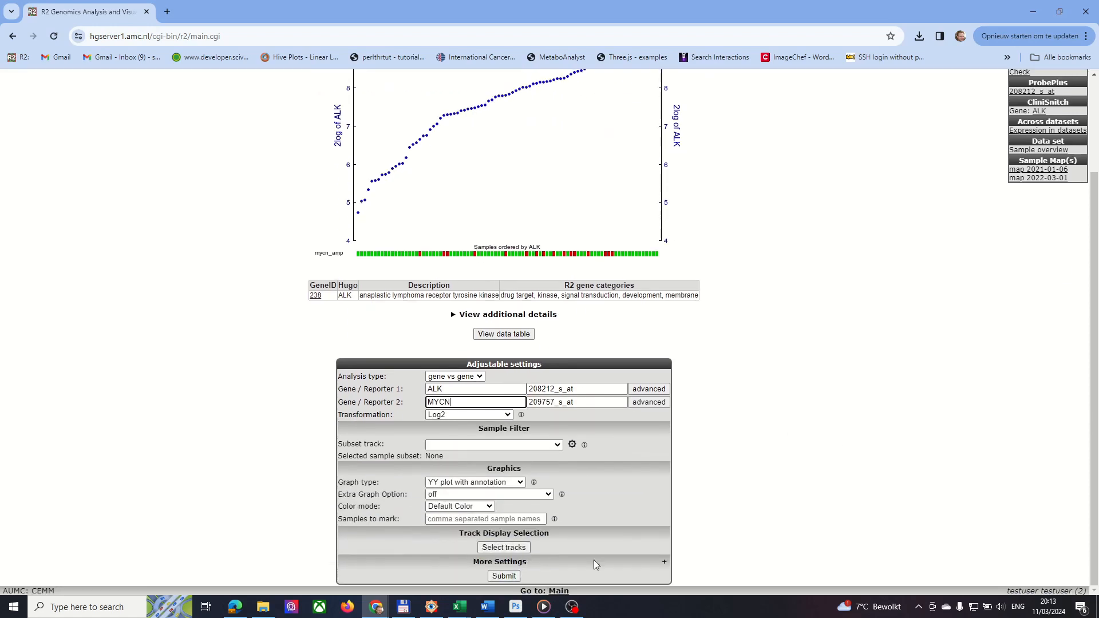
pyautogui.click(500, 576)
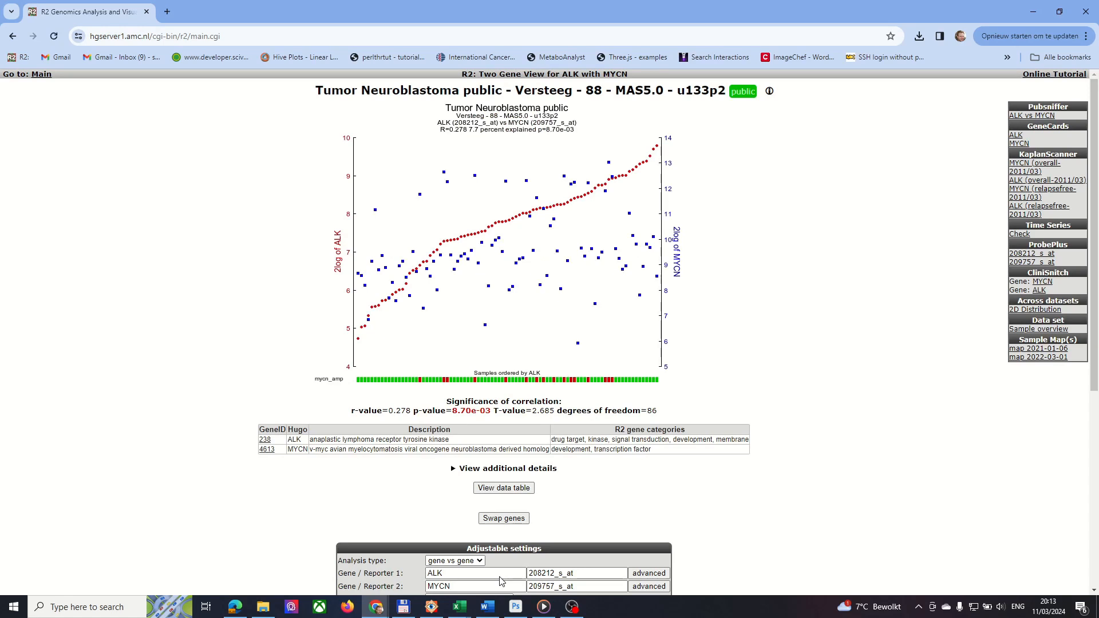
# Swap the two genes so the samples are ordered by MYCN instead of ALK
pyautogui.moveTo(358, 342)
pyautogui.moveTo(485, 329)
pyautogui.click(504, 519)
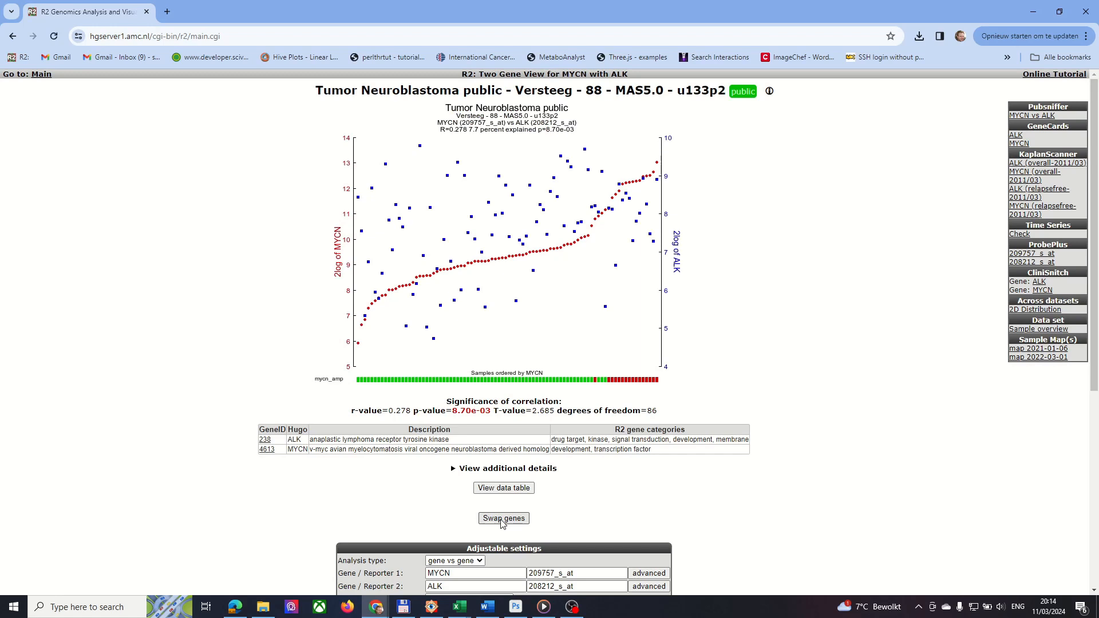
# Replace the second gene with GATA2, reporter 209710_at, and redraw the two-gene plot
pyautogui.scroll(-1, 839, 540)
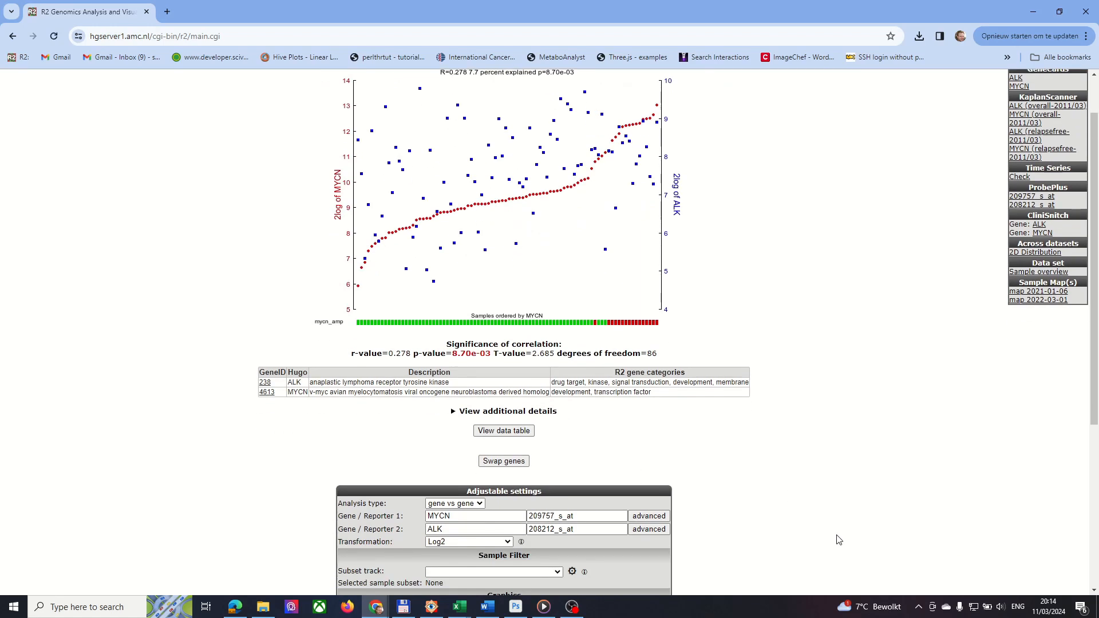
pyautogui.doubleClick(484, 531)
pyautogui.write('gata2')
pyautogui.click(430, 547)
pyautogui.scroll(-3, 564, 549)
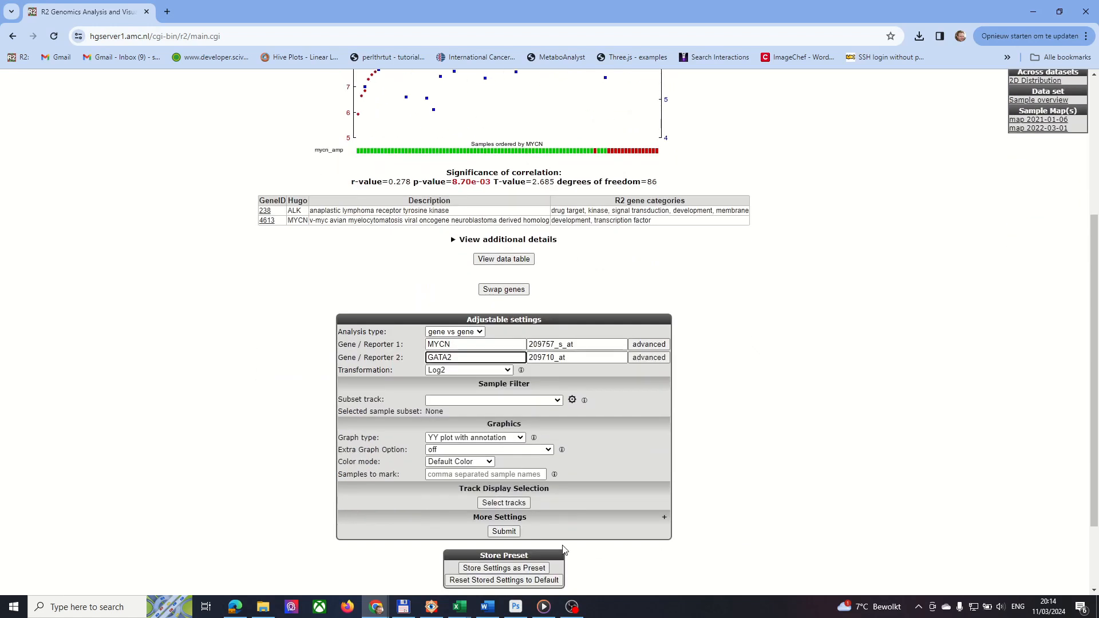
pyautogui.click(511, 534)
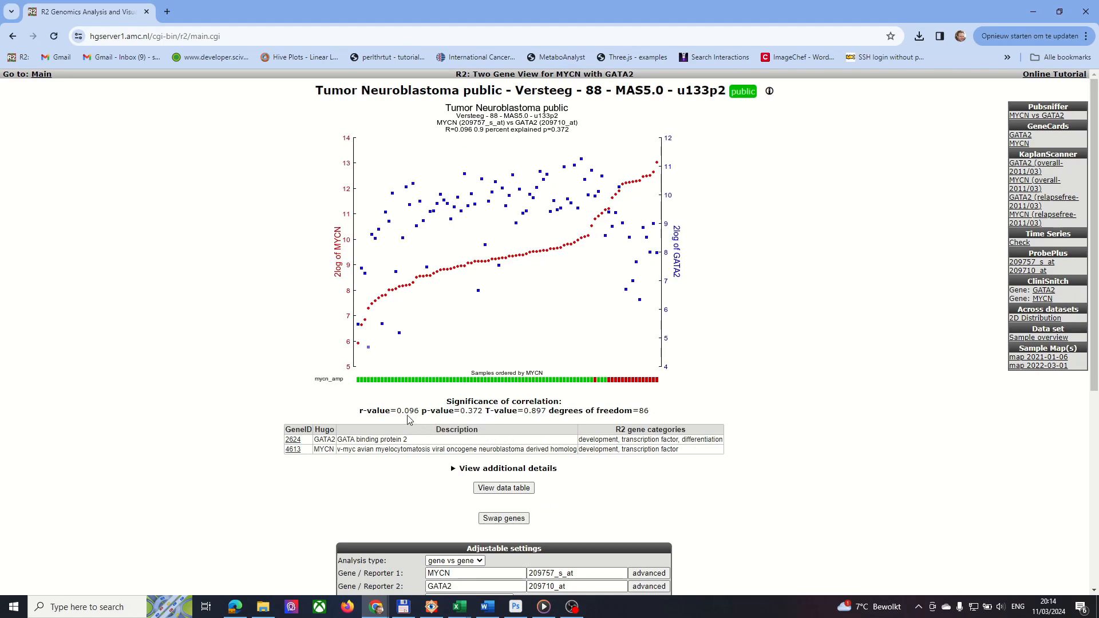
# Change the graph type to XY plot and redraw the comparison of MYCN with GATA2
pyautogui.moveTo(461, 411); pyautogui.dragTo(487, 415)
pyautogui.click(778, 394)
pyautogui.scroll(-4, 888, 451)
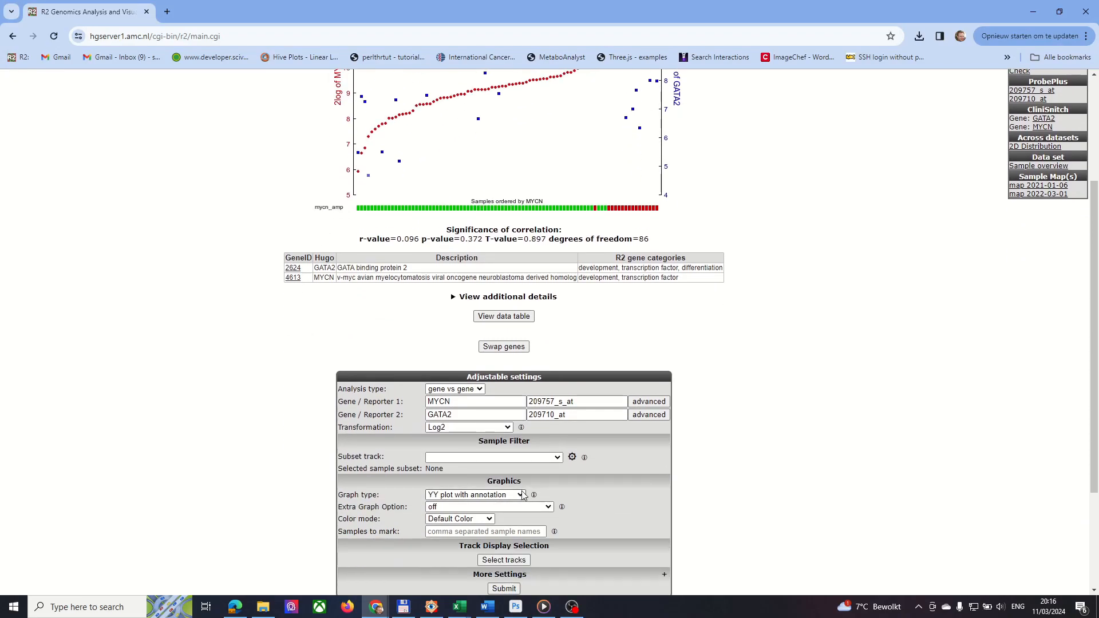
pyautogui.click(521, 494)
pyautogui.click(460, 525)
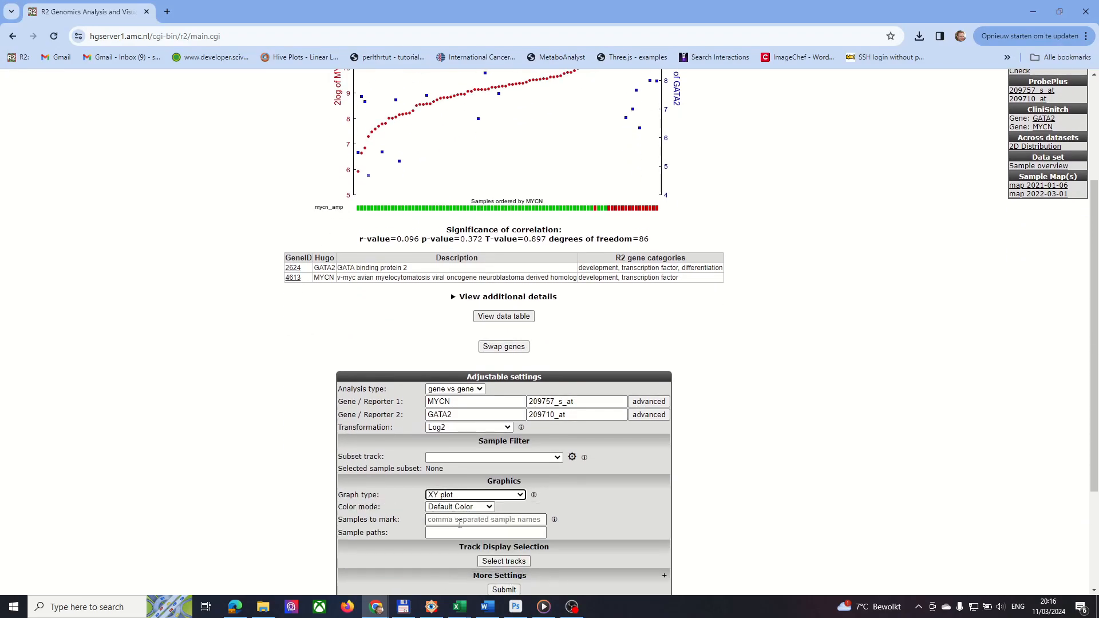
pyautogui.click(504, 591)
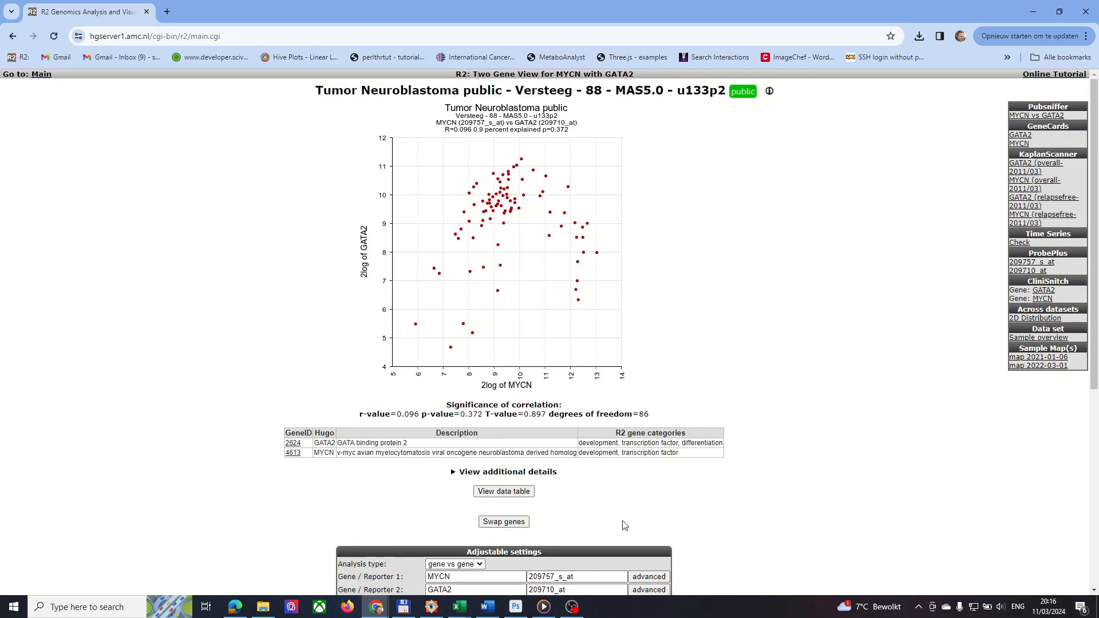
# Set the color mode to Color by a Track and choose mycn_amp (2 cat) as the color track
pyautogui.scroll(-1, 590, 505)
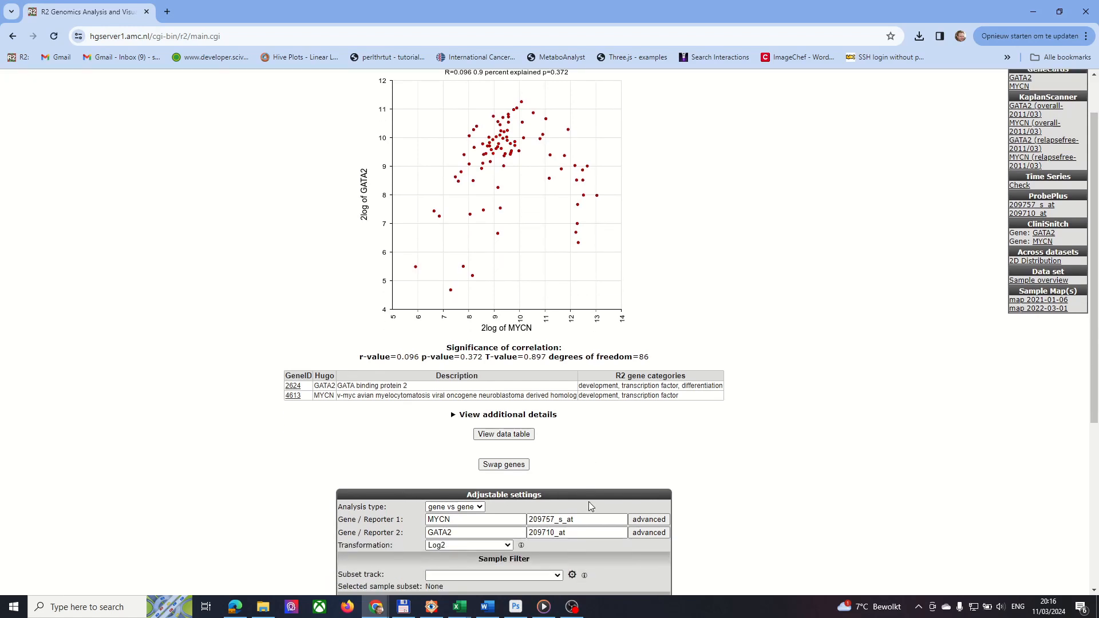
pyautogui.scroll(-2, 588, 501)
pyautogui.click(477, 511)
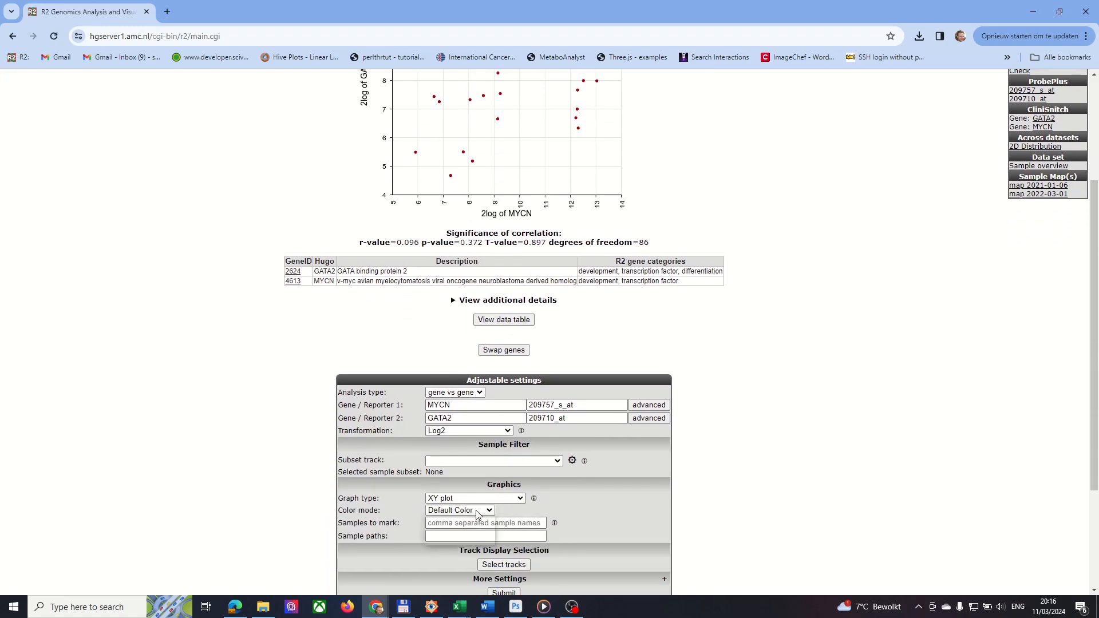
pyautogui.click(472, 522)
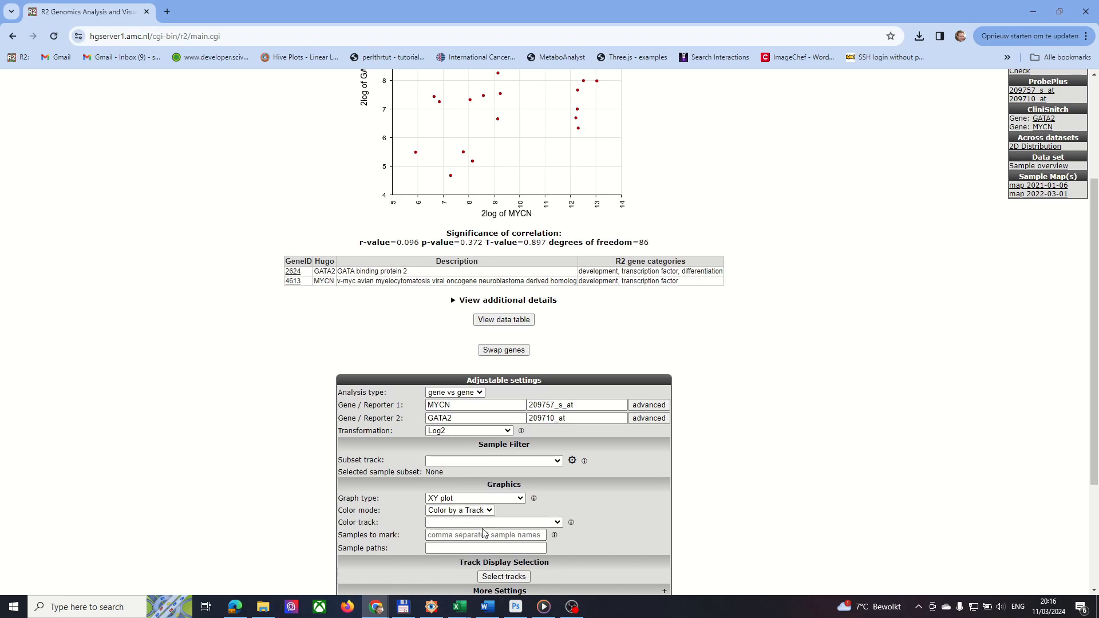
pyautogui.click(473, 523)
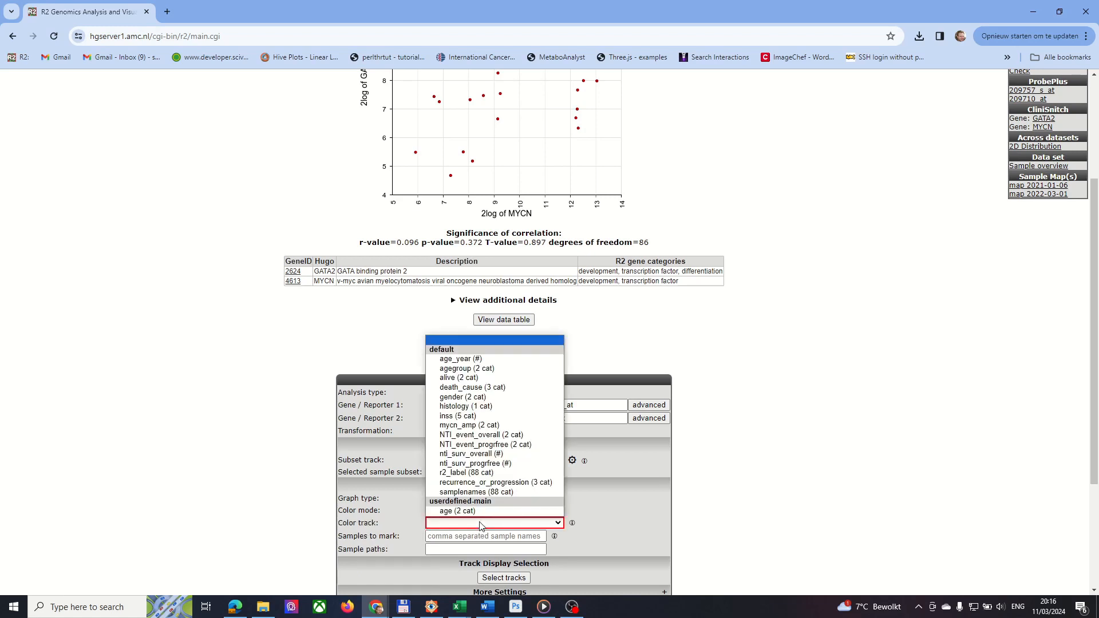
pyautogui.click(475, 424)
pyautogui.scroll(-1, 662, 519)
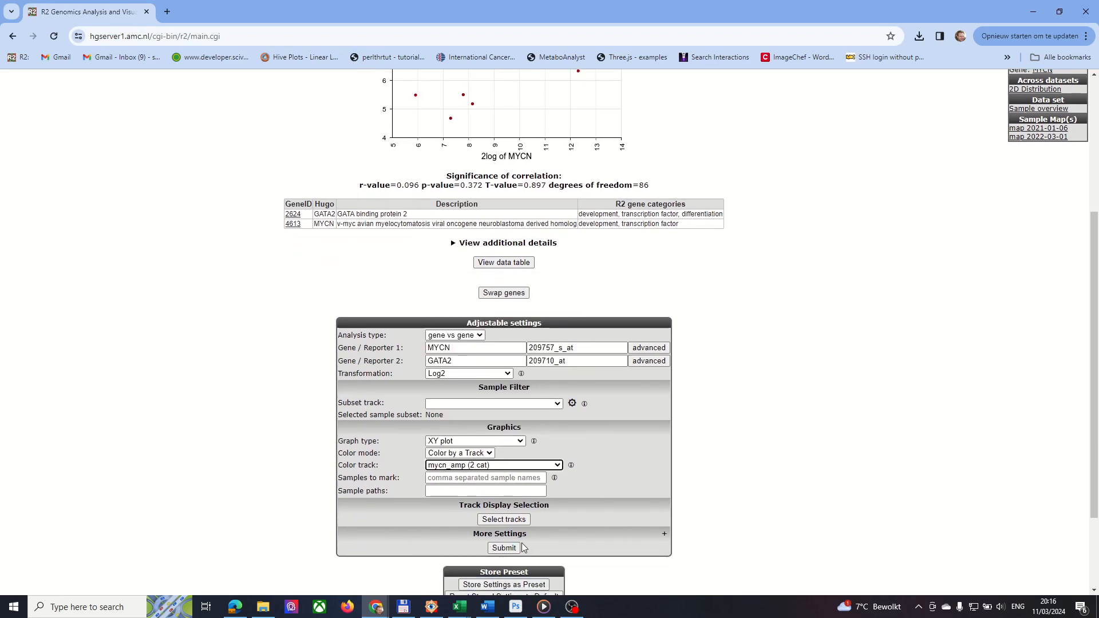
# Expand the additional settings, turn on Linear Fit and redraw the XY plot
pyautogui.click(664, 534)
pyautogui.scroll(-2, 681, 538)
pyautogui.scroll(-1, 681, 538)
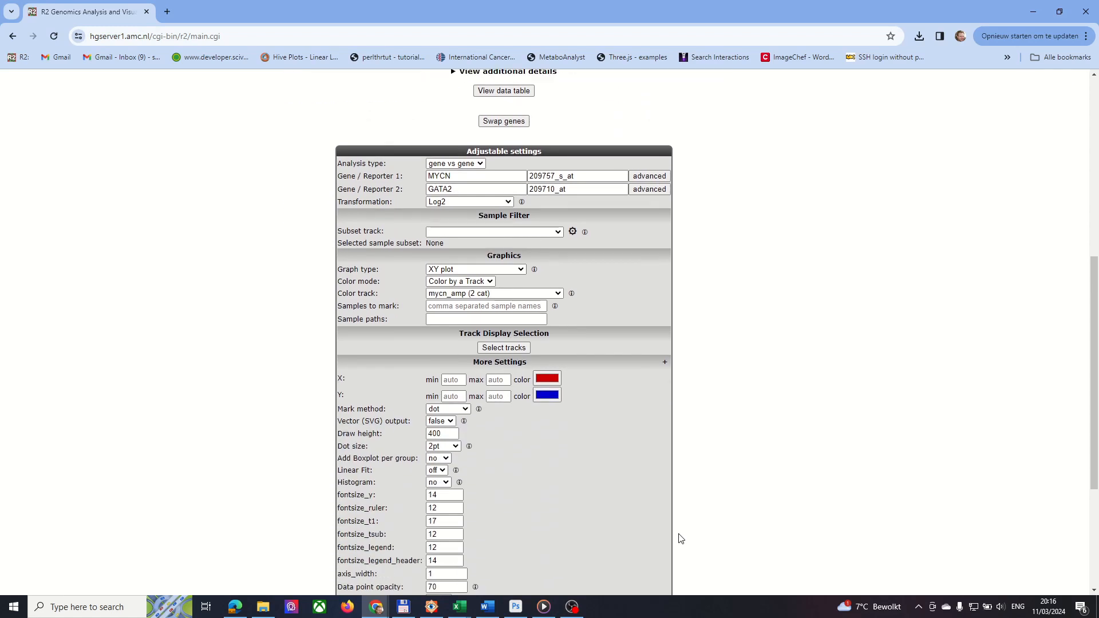
pyautogui.click(438, 471)
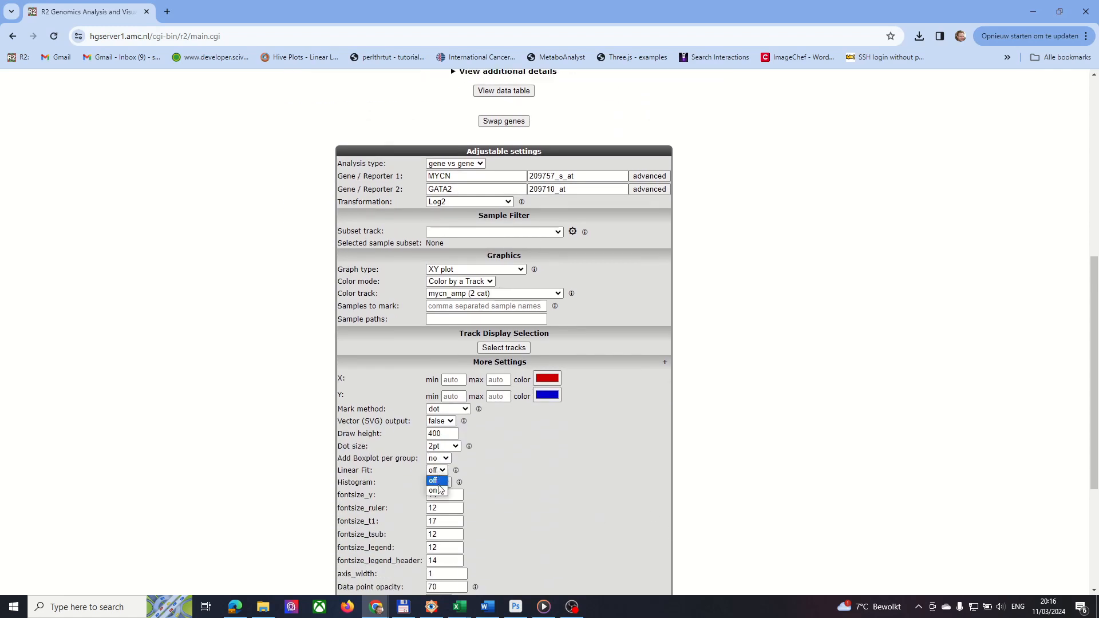
pyautogui.click(439, 491)
pyautogui.scroll(-3, 479, 393)
pyautogui.click(505, 478)
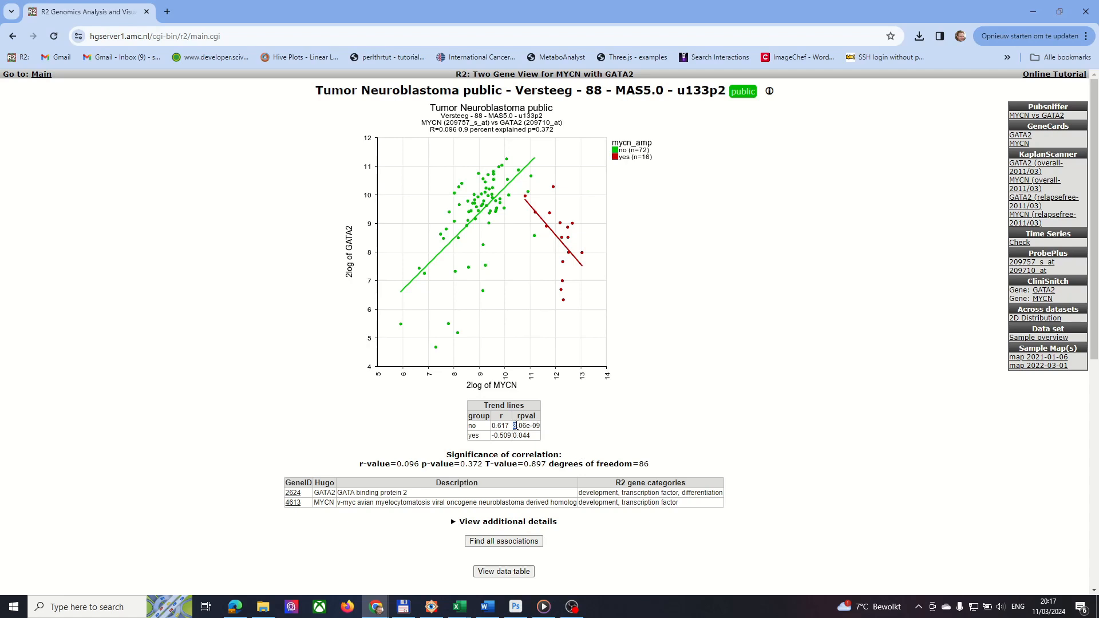
# Examine the trend line p-value of the non-amplified group and the r-value of the amplified group
pyautogui.moveTo(514, 426); pyautogui.dragTo(544, 430)
pyautogui.click(657, 420)
pyautogui.moveTo(494, 435); pyautogui.dragTo(511, 438)
pyautogui.click(630, 425)
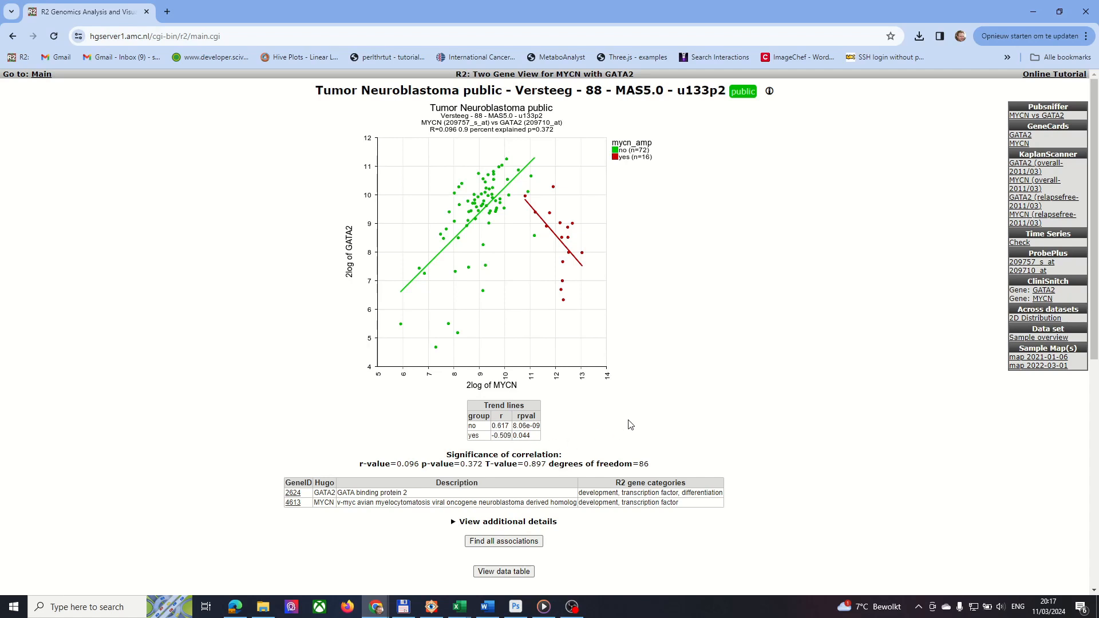